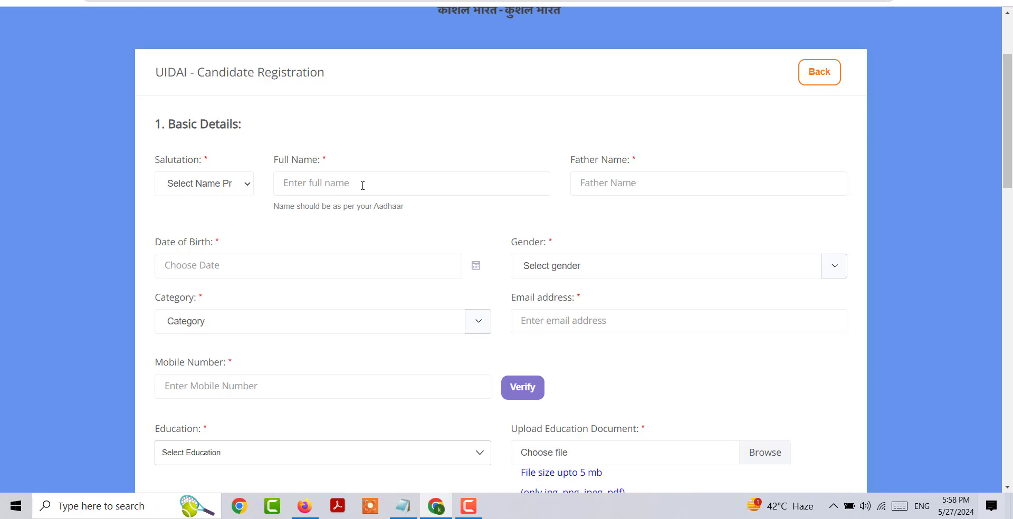
Review the candidate registration form's basic details, education options, residential address, Aadhaar KYC consent, and authorization letter sections
{"action": "scroll", "coordinate": [363, 185], "scroll_direction": "down", "scroll_amount": 1}
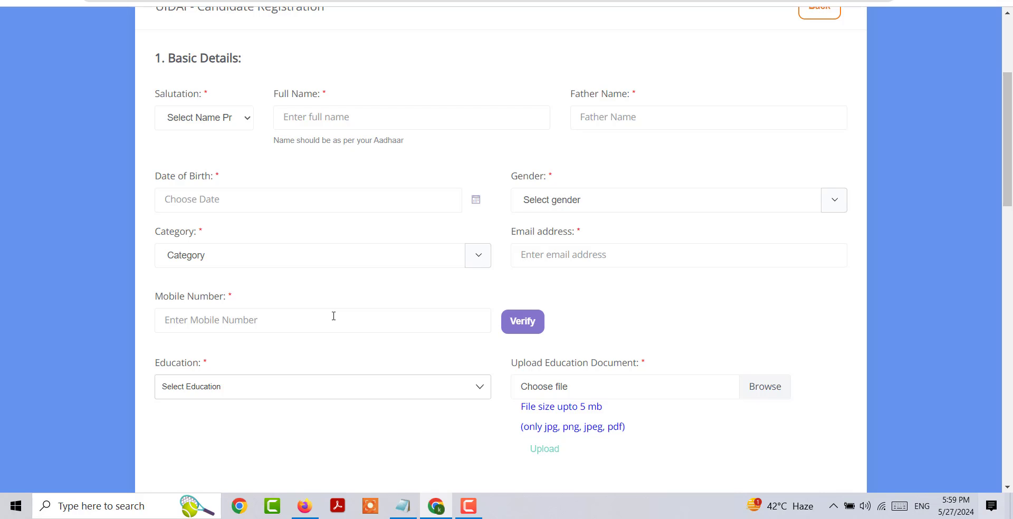
{"action": "scroll", "coordinate": [338, 243], "scroll_direction": "down", "scroll_amount": 5}
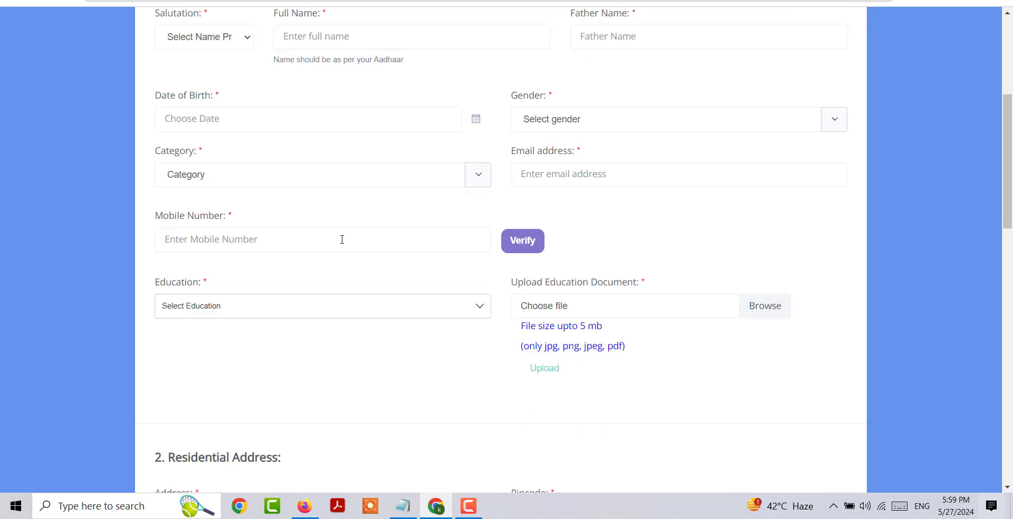
{"action": "left_click", "coordinate": [222, 126]}
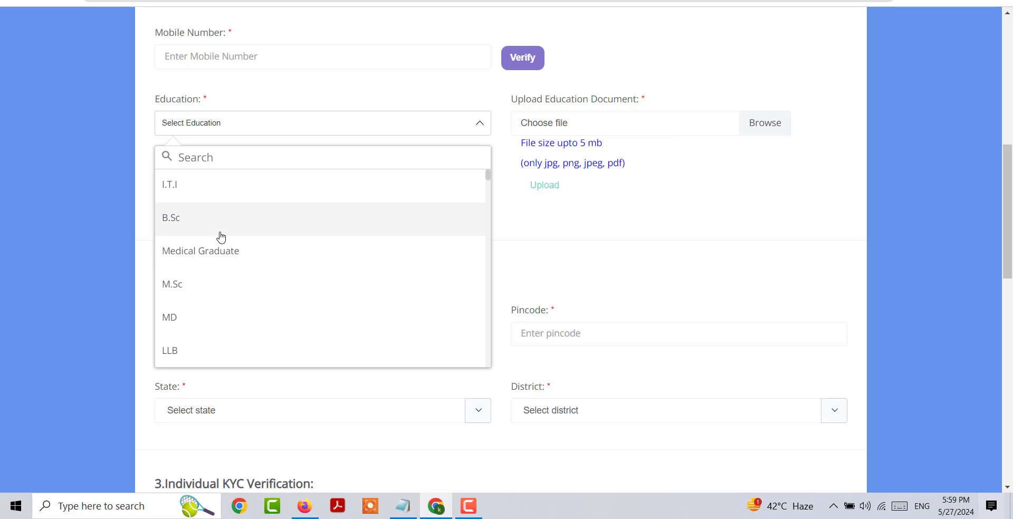
{"action": "left_click", "coordinate": [81, 222]}
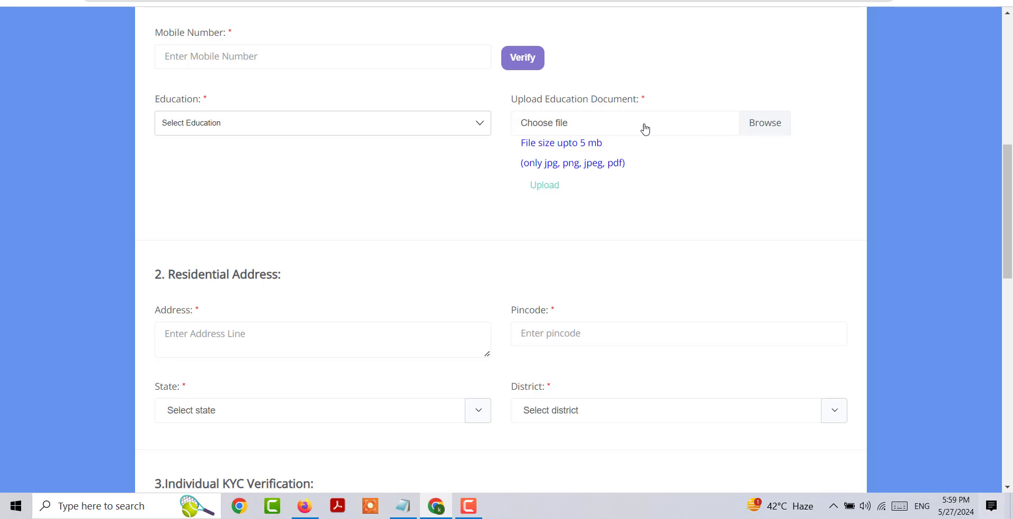
{"action": "scroll", "coordinate": [392, 177], "scroll_direction": "down", "scroll_amount": 3}
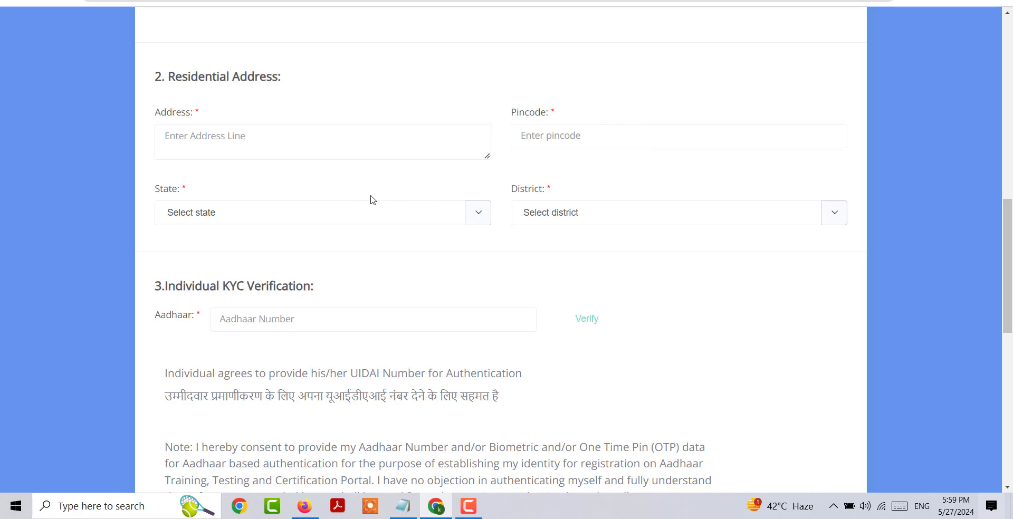
{"action": "scroll", "coordinate": [418, 169], "scroll_direction": "down", "scroll_amount": 4}
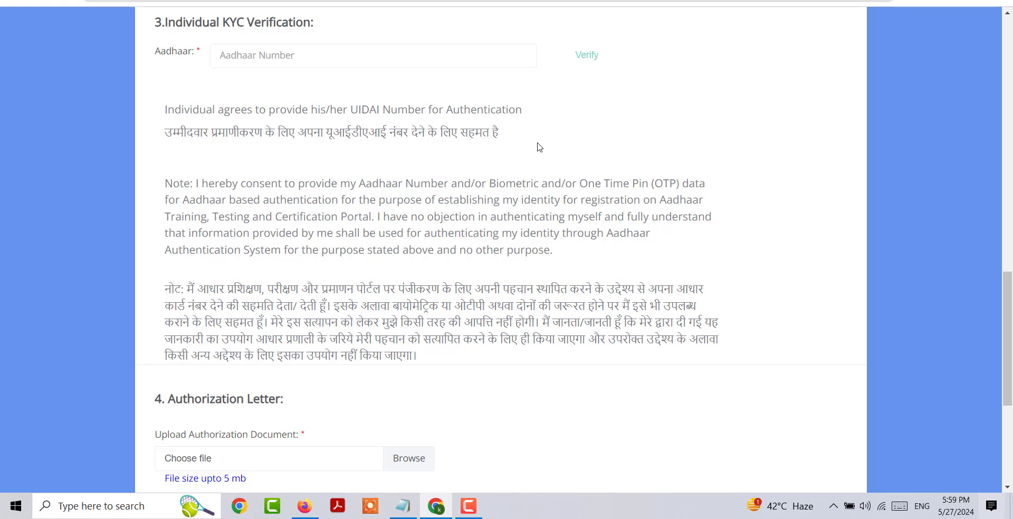
{"action": "scroll", "coordinate": [339, 227], "scroll_direction": "down", "scroll_amount": 1}
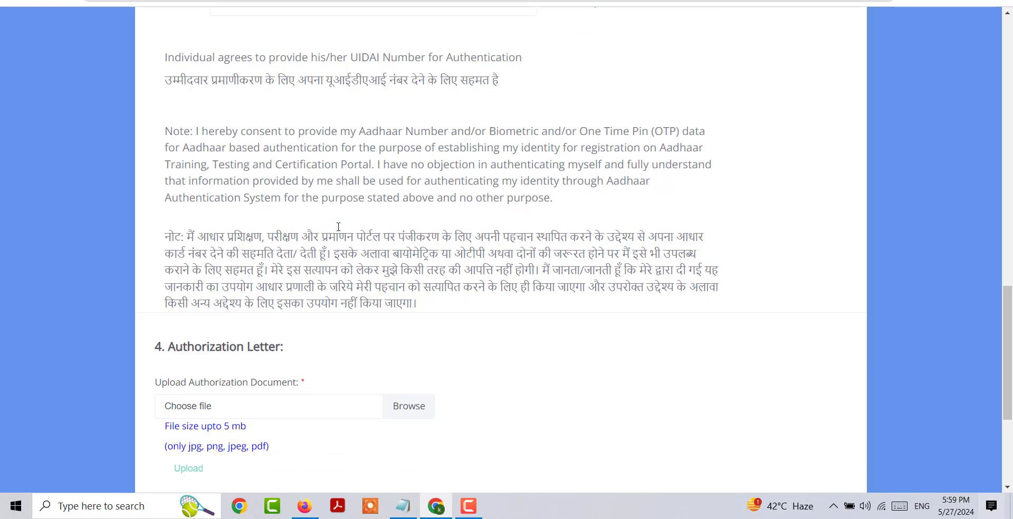
{"action": "scroll", "coordinate": [339, 227], "scroll_direction": "down", "scroll_amount": 4}
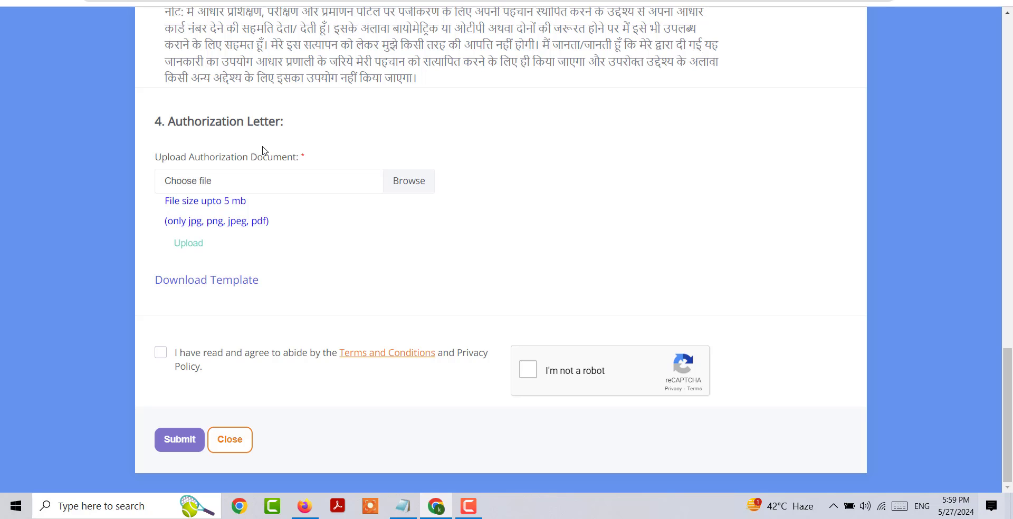
Open the authorization letter template and read its candidate details, registrar details and validity note
{"action": "left_click", "coordinate": [236, 286]}
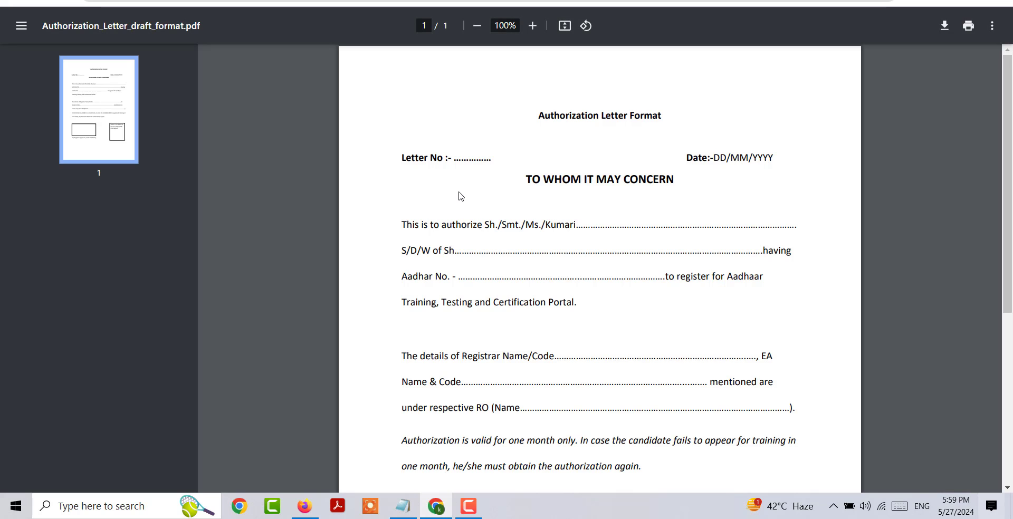
{"action": "scroll", "coordinate": [584, 262], "scroll_direction": "down", "scroll_amount": 5}
{"action": "scroll", "coordinate": [509, 288], "scroll_direction": "up", "scroll_amount": 4}
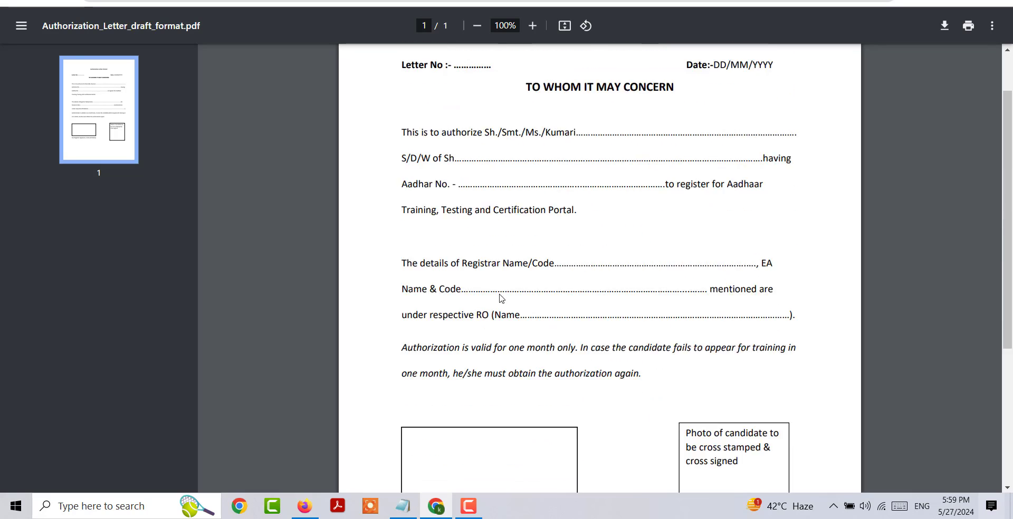
{"action": "scroll", "coordinate": [501, 298], "scroll_direction": "up", "scroll_amount": 2}
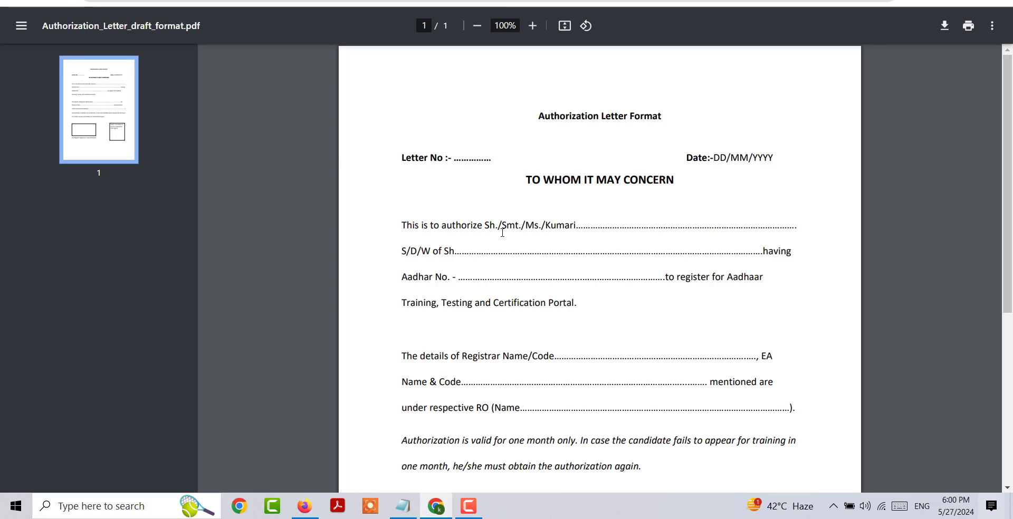
{"action": "scroll", "coordinate": [499, 234], "scroll_direction": "down", "scroll_amount": 1}
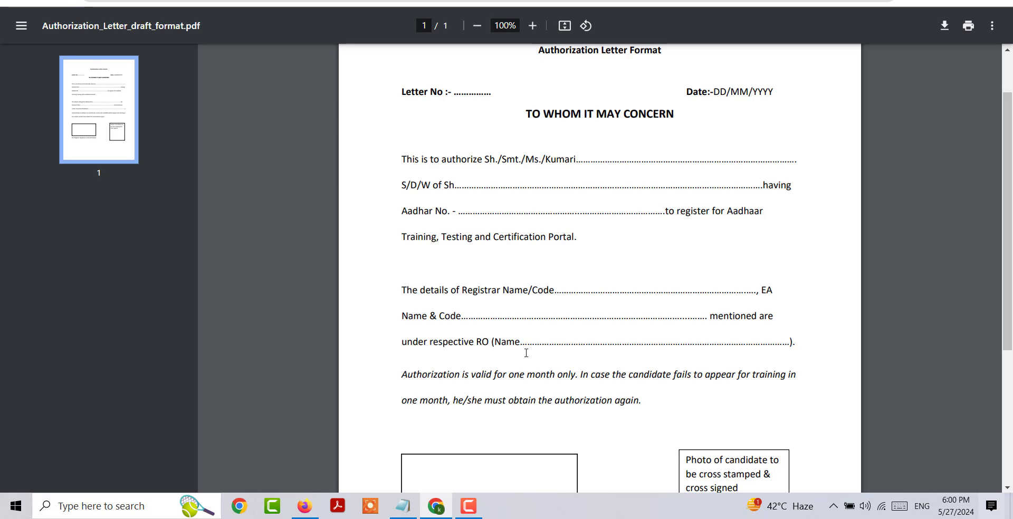
{"action": "scroll", "coordinate": [514, 280], "scroll_direction": "down", "scroll_amount": 2}
{"action": "scroll", "coordinate": [515, 296], "scroll_direction": "up", "scroll_amount": 2}
{"action": "scroll", "coordinate": [639, 370], "scroll_direction": "down", "scroll_amount": 2}
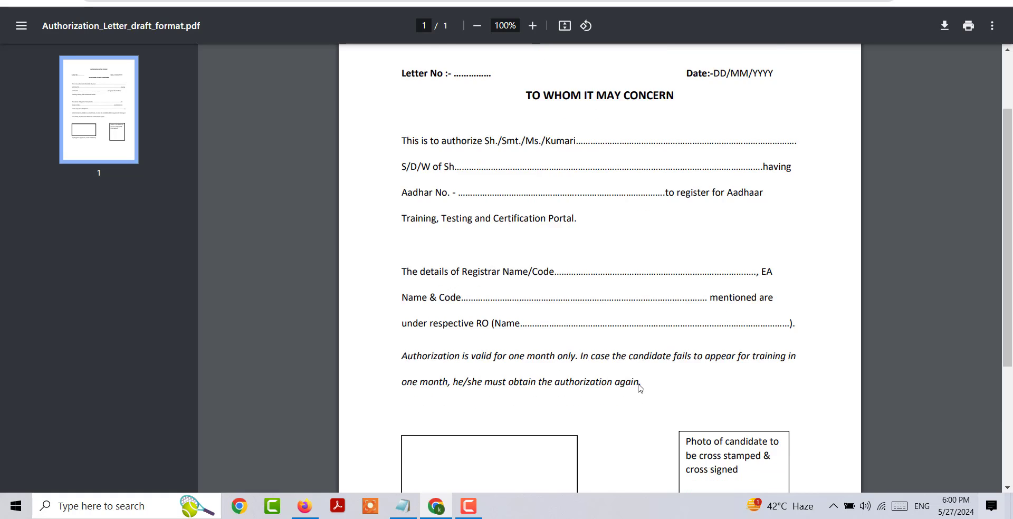
{"action": "scroll", "coordinate": [536, 280], "scroll_direction": "up", "scroll_amount": 3}
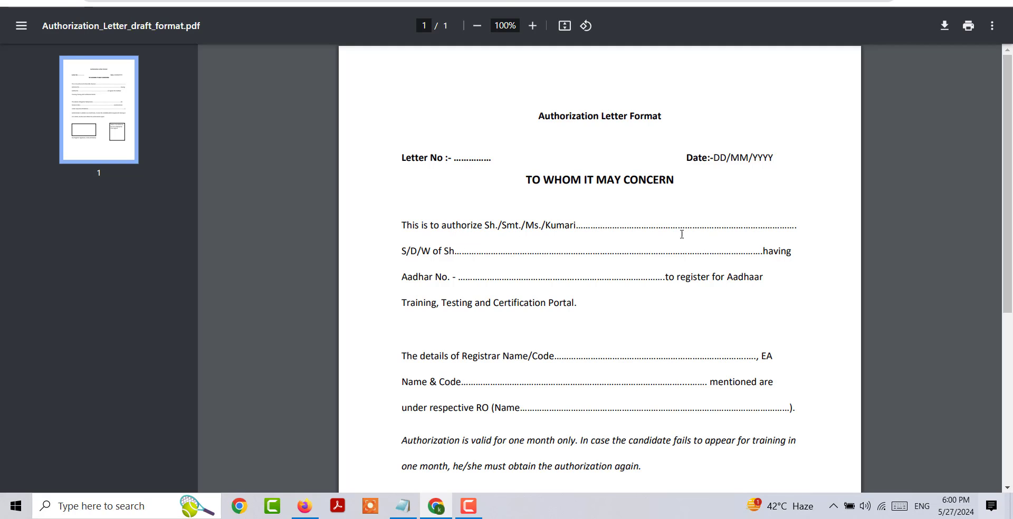
Examine the letter's Registrar Name/Code, EA and RO lines along with the signature, stamp and photo boxes
{"action": "scroll", "coordinate": [527, 326], "scroll_direction": "down", "scroll_amount": 1}
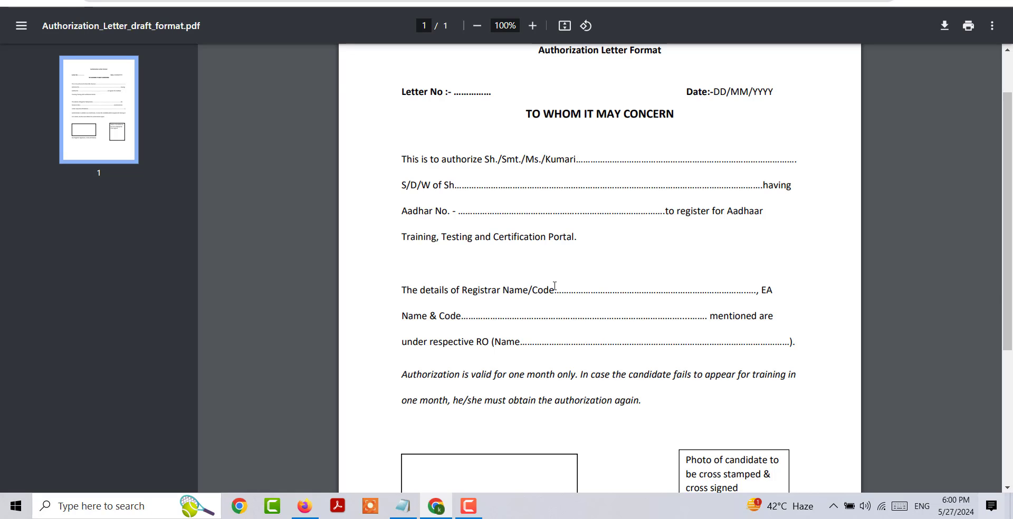
{"action": "left_click_drag", "start_coordinate": [555, 286], "coordinate": [656, 287]}
{"action": "left_click", "coordinate": [683, 290]}
{"action": "scroll", "coordinate": [634, 387], "scroll_direction": "down", "scroll_amount": 1}
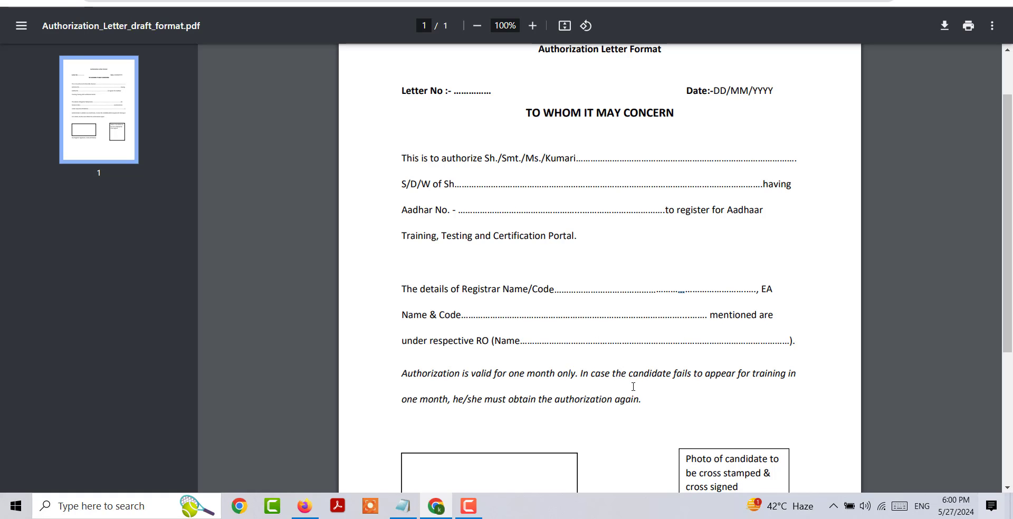
{"action": "scroll", "coordinate": [633, 387], "scroll_direction": "down", "scroll_amount": 2}
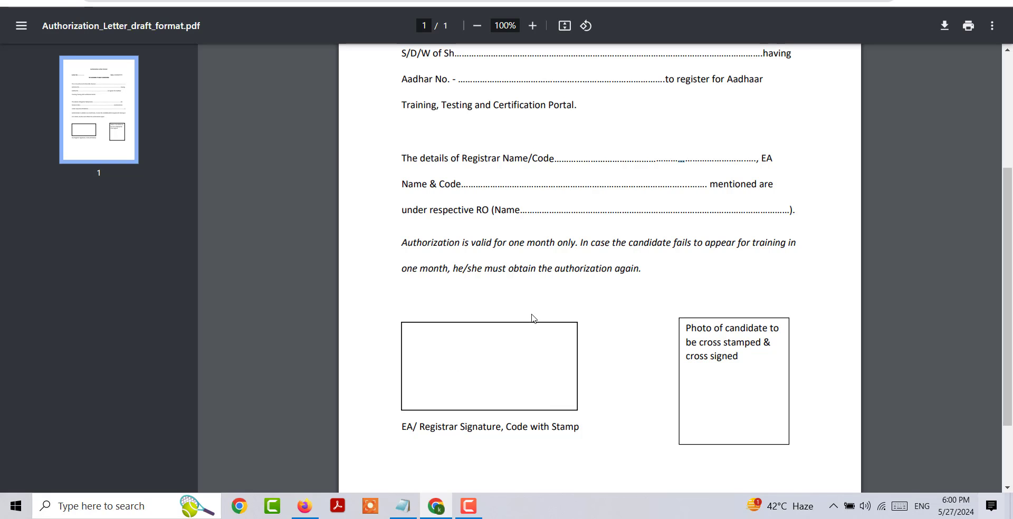
{"action": "scroll", "coordinate": [530, 319], "scroll_direction": "up", "scroll_amount": 3}
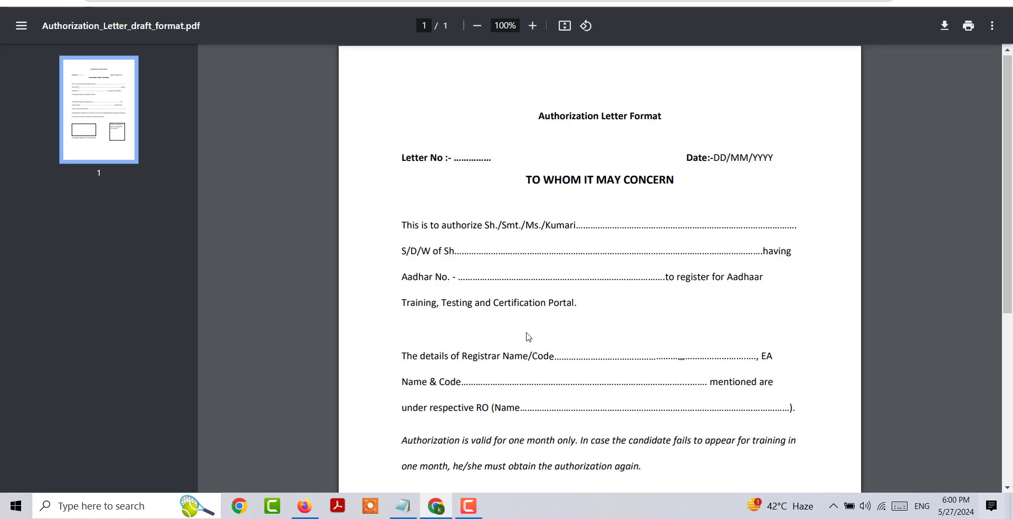
Reread the full authorization letter format from its heading to the signature and photo boxes, and close the template
{"action": "scroll", "coordinate": [527, 335], "scroll_direction": "down", "scroll_amount": 2}
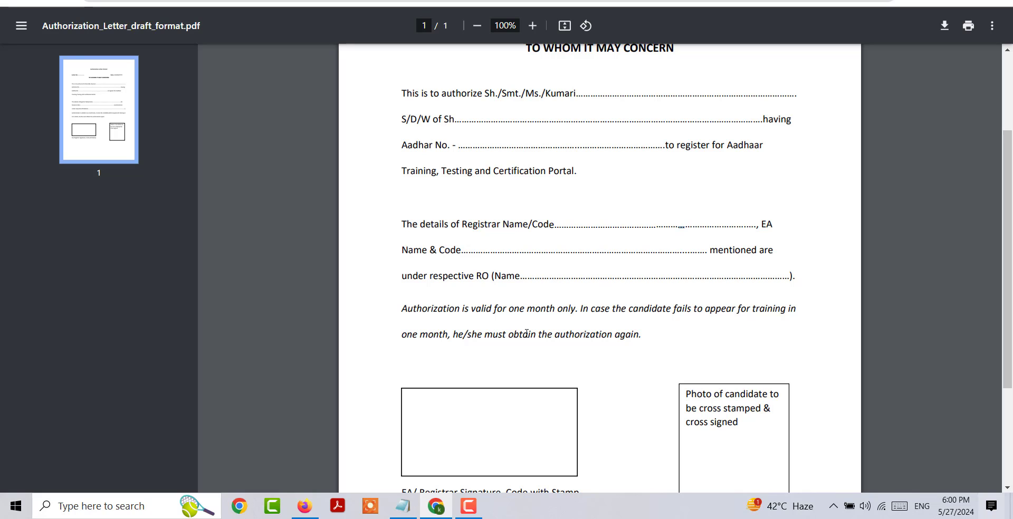
{"action": "scroll", "coordinate": [475, 369], "scroll_direction": "down", "scroll_amount": 2}
{"action": "scroll", "coordinate": [490, 390], "scroll_direction": "up", "scroll_amount": 4}
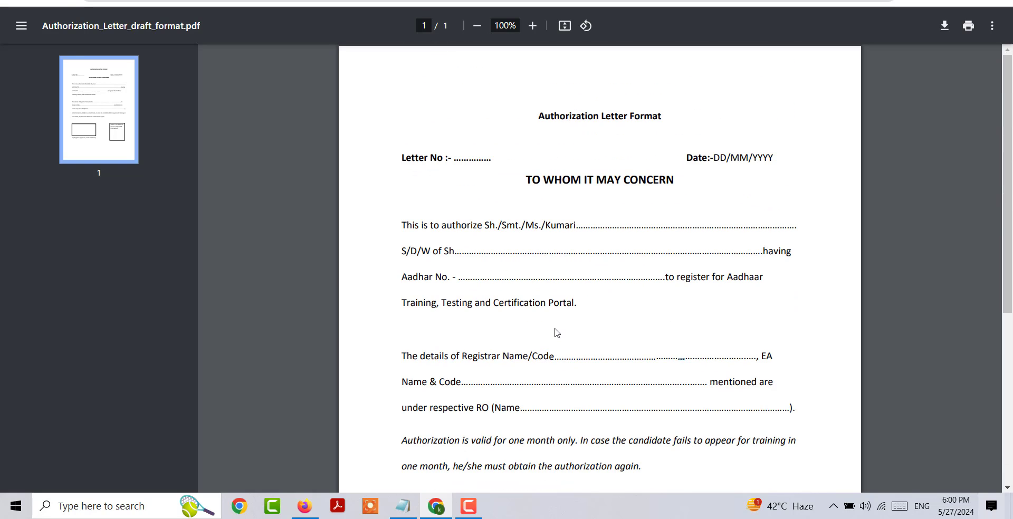
{"action": "scroll", "coordinate": [557, 333], "scroll_direction": "down", "scroll_amount": 1}
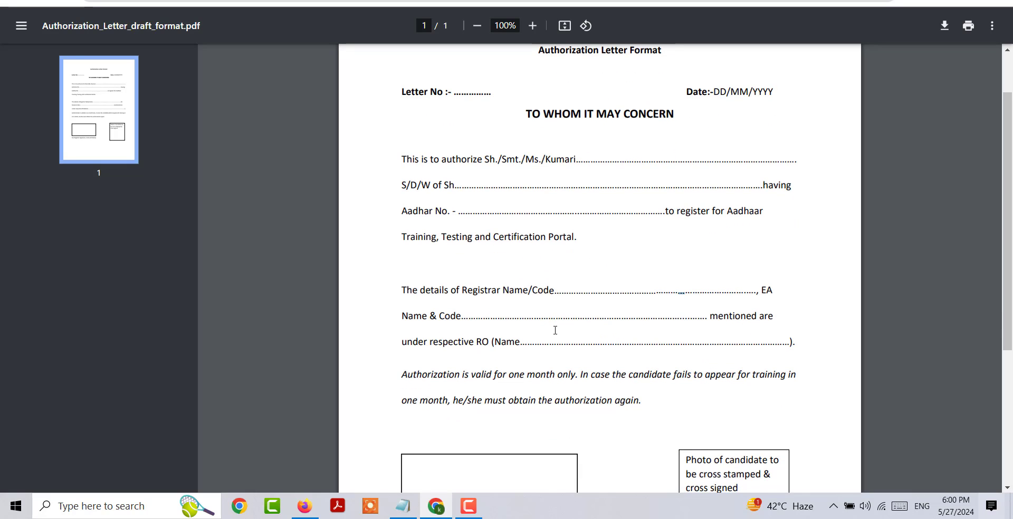
{"action": "scroll", "coordinate": [555, 330], "scroll_direction": "down", "scroll_amount": 1}
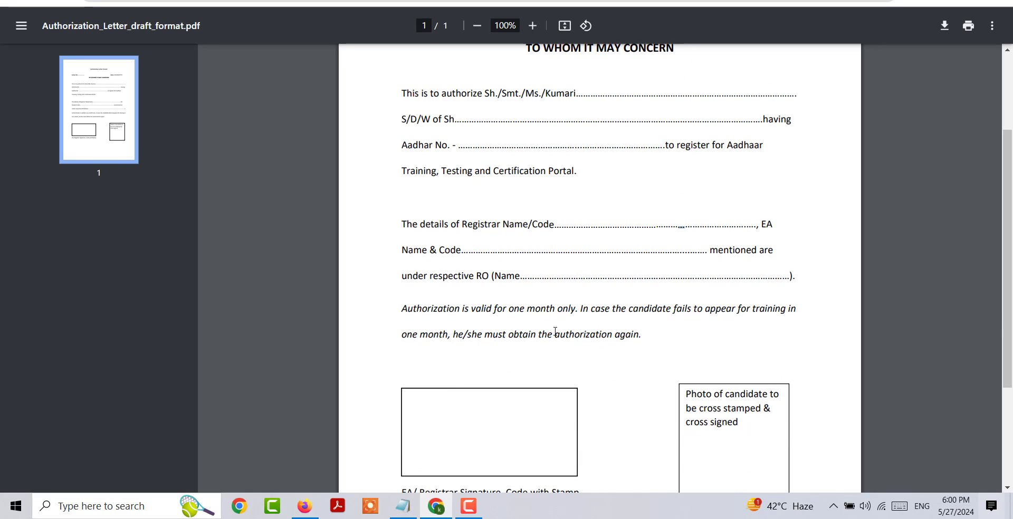
{"action": "scroll", "coordinate": [555, 331], "scroll_direction": "up", "scroll_amount": 1}
{"action": "scroll", "coordinate": [555, 338], "scroll_direction": "down", "scroll_amount": 2}
{"action": "scroll", "coordinate": [554, 338], "scroll_direction": "up", "scroll_amount": 1}
{"action": "scroll", "coordinate": [555, 338], "scroll_direction": "down", "scroll_amount": 2}
{"action": "scroll", "coordinate": [586, 317], "scroll_direction": "up", "scroll_amount": 4}
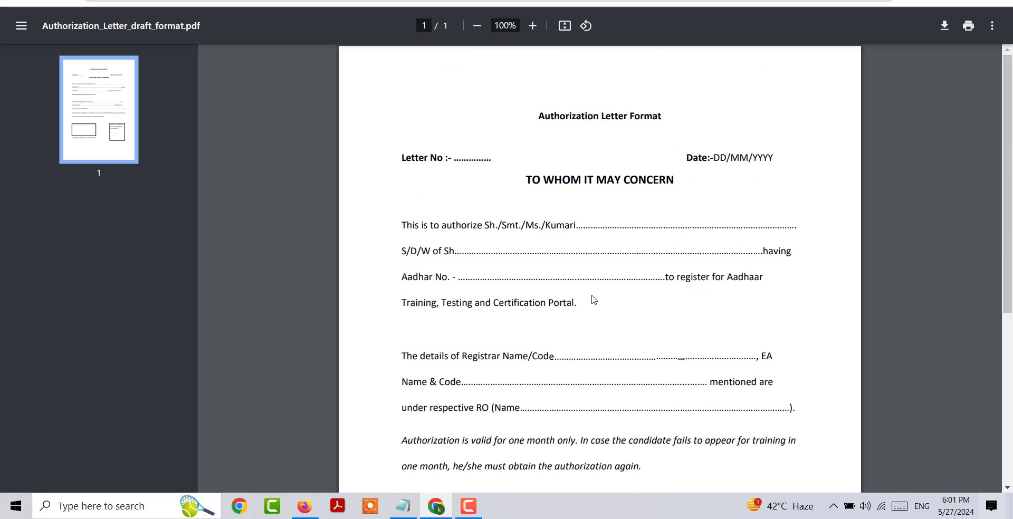
{"action": "key", "text": "ctrl+w"}
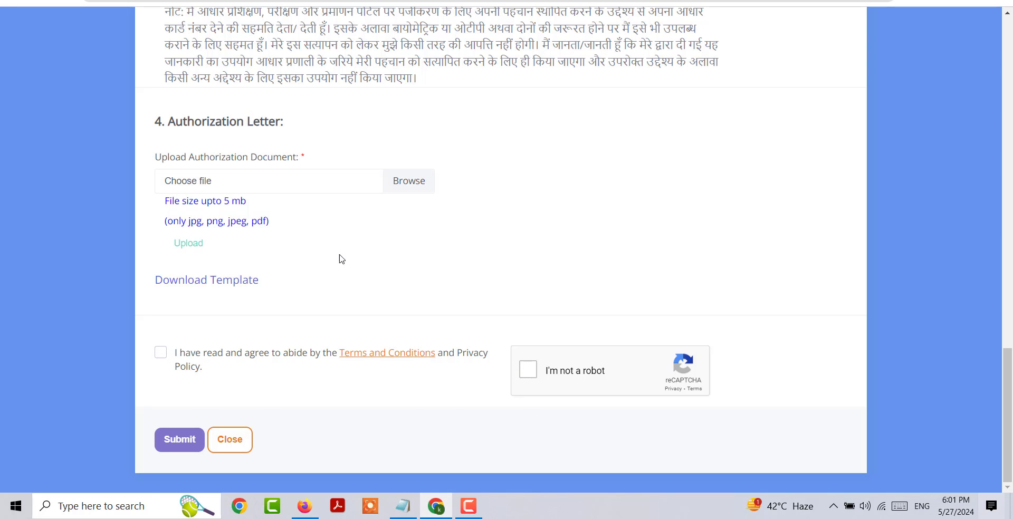
Return to the Aadhaar training portal's welcome page and open its login page at the username field
{"action": "scroll", "coordinate": [342, 259], "scroll_direction": "up", "scroll_amount": 5}
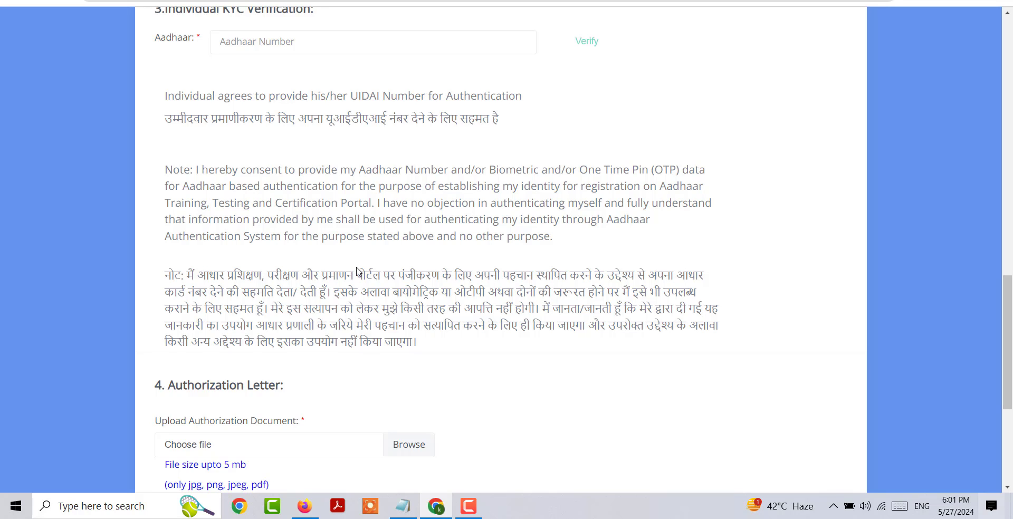
{"action": "scroll", "coordinate": [357, 272], "scroll_direction": "up", "scroll_amount": 7}
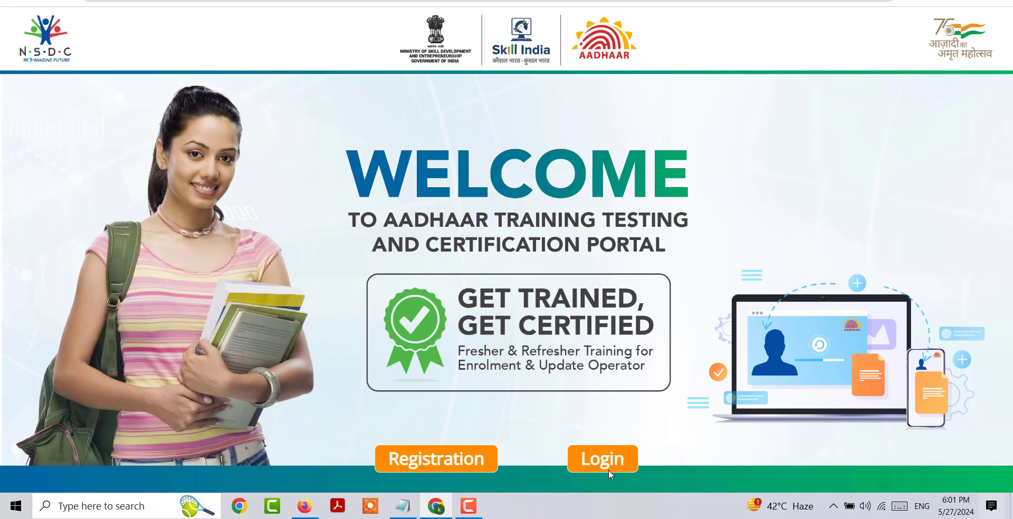
{"action": "left_click", "coordinate": [609, 470]}
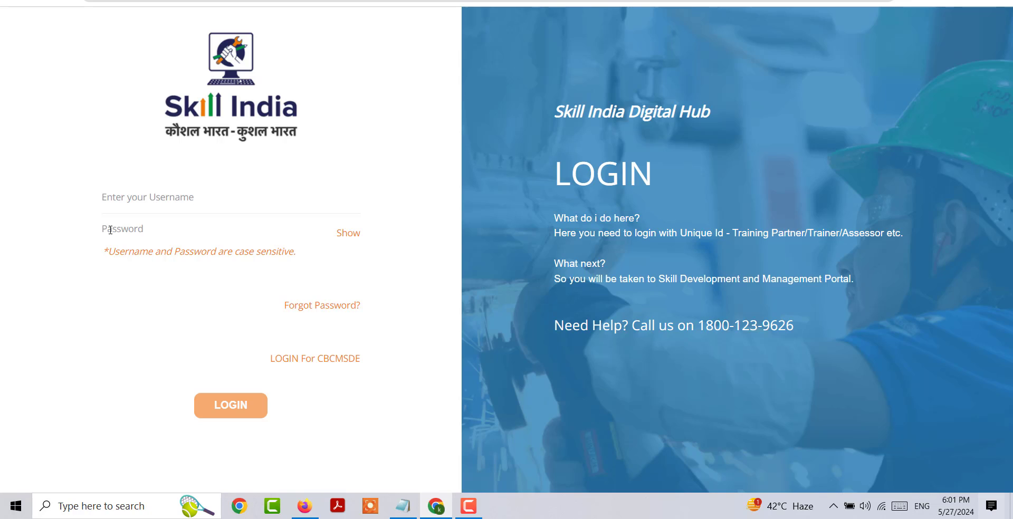
{"action": "left_click", "coordinate": [119, 203]}
Switch to the Aadhar supervisor certificate article and review its documents, authorization letter, fees, registration process, qualification and new portal sections
{"action": "left_click", "coordinate": [253, 1]}
{"action": "scroll", "coordinate": [415, 288], "scroll_direction": "down", "scroll_amount": 10}
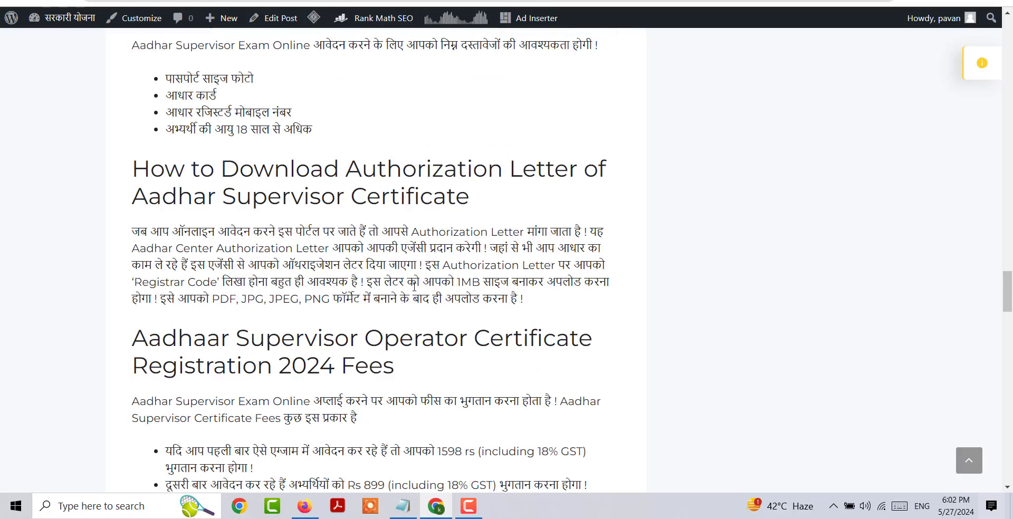
{"action": "scroll", "coordinate": [414, 286], "scroll_direction": "up", "scroll_amount": 10}
{"action": "scroll", "coordinate": [412, 292], "scroll_direction": "down", "scroll_amount": 7}
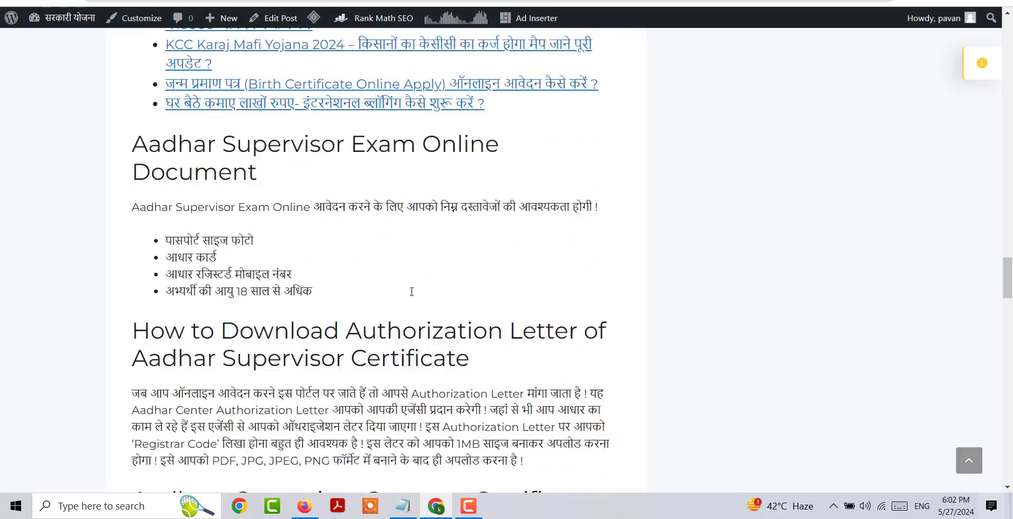
{"action": "scroll", "coordinate": [412, 292], "scroll_direction": "down", "scroll_amount": 10}
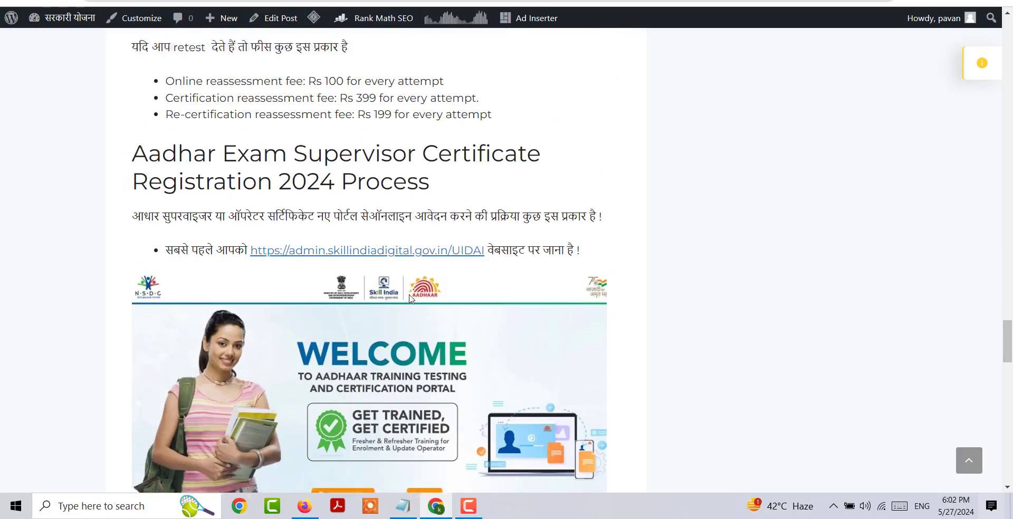
{"action": "scroll", "coordinate": [410, 299], "scroll_direction": "down", "scroll_amount": 10}
{"action": "scroll", "coordinate": [410, 317], "scroll_direction": "up", "scroll_amount": 9}
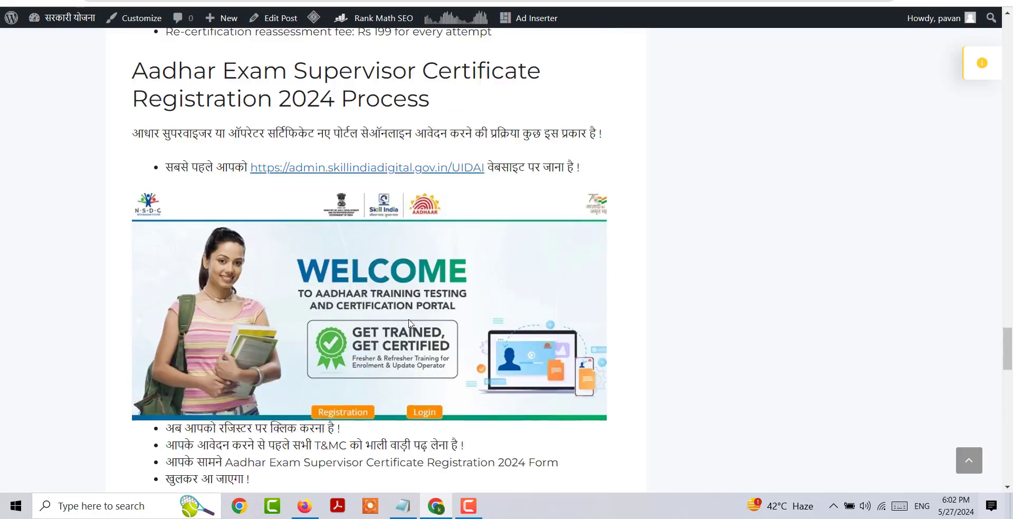
{"action": "scroll", "coordinate": [409, 323], "scroll_direction": "up", "scroll_amount": 5}
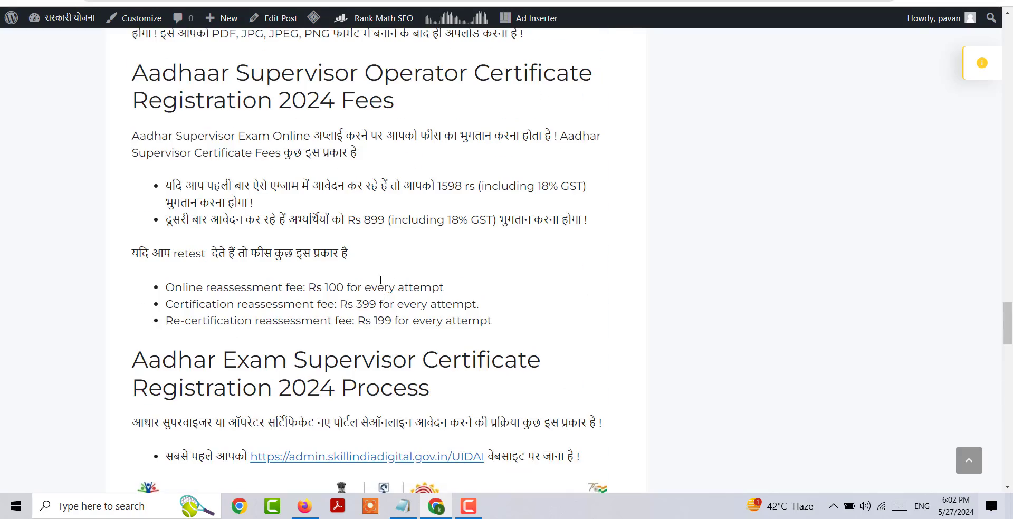
{"action": "scroll", "coordinate": [381, 280], "scroll_direction": "up", "scroll_amount": 13}
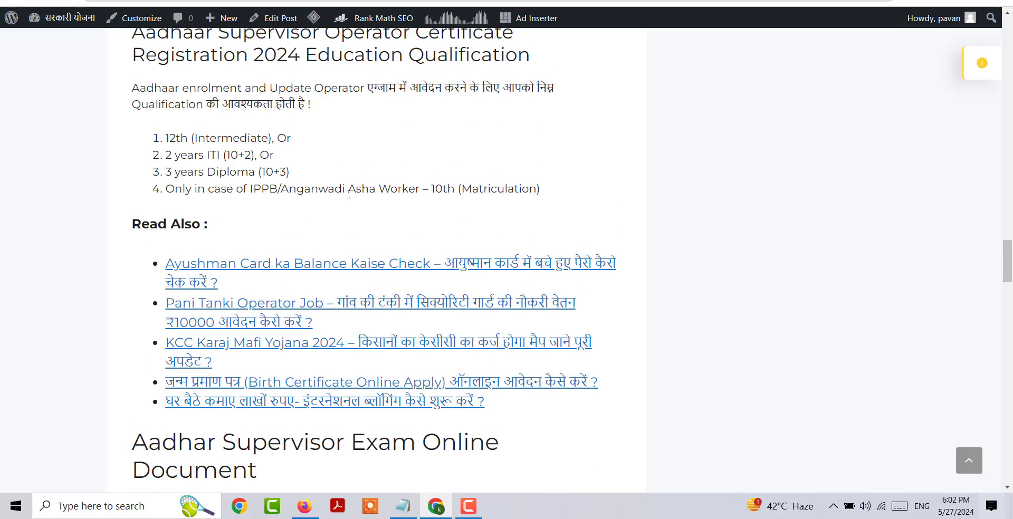
{"action": "scroll", "coordinate": [349, 195], "scroll_direction": "up", "scroll_amount": 15}
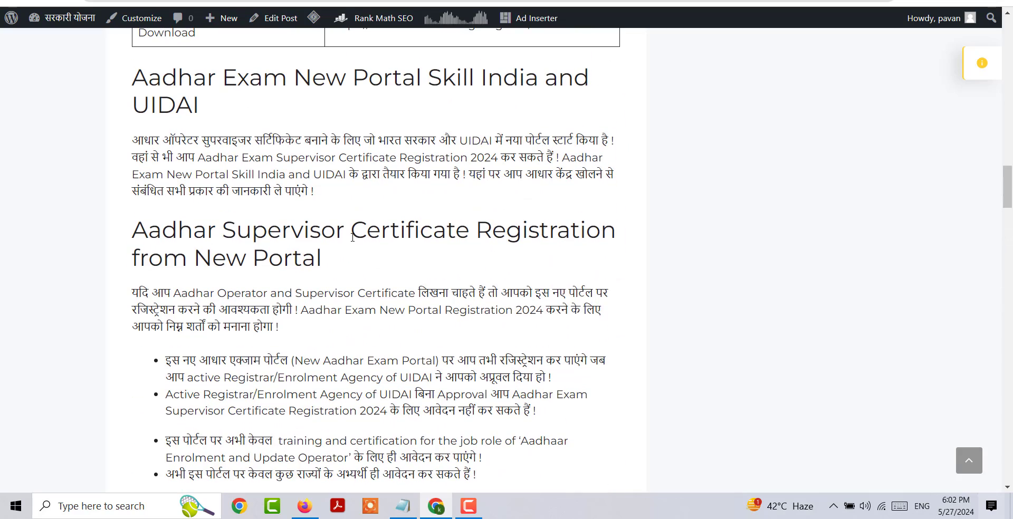